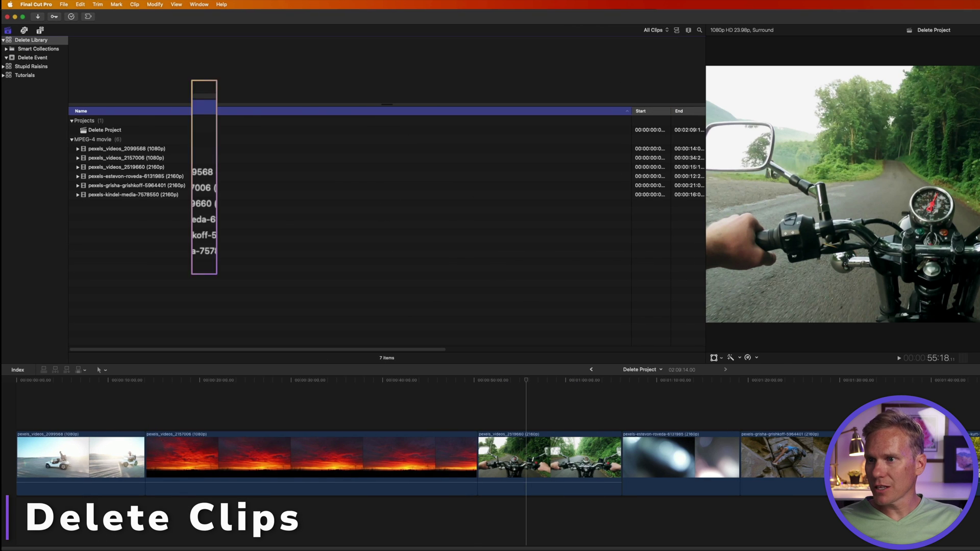
Step: Select the four clips: pexels_videos_2099568, pexels_videos_2157006, estevon-roveda and kindel-media
left_click(276, 173)
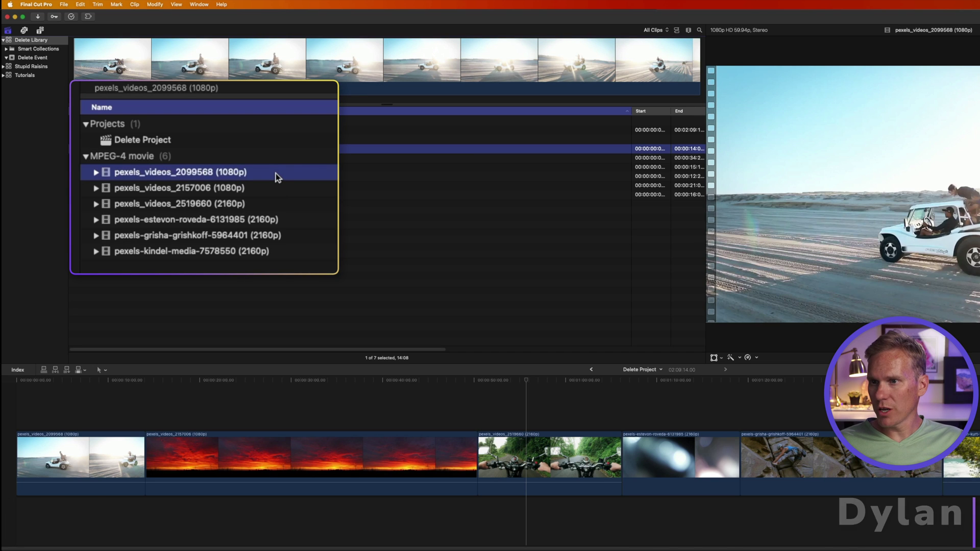
key("shift")
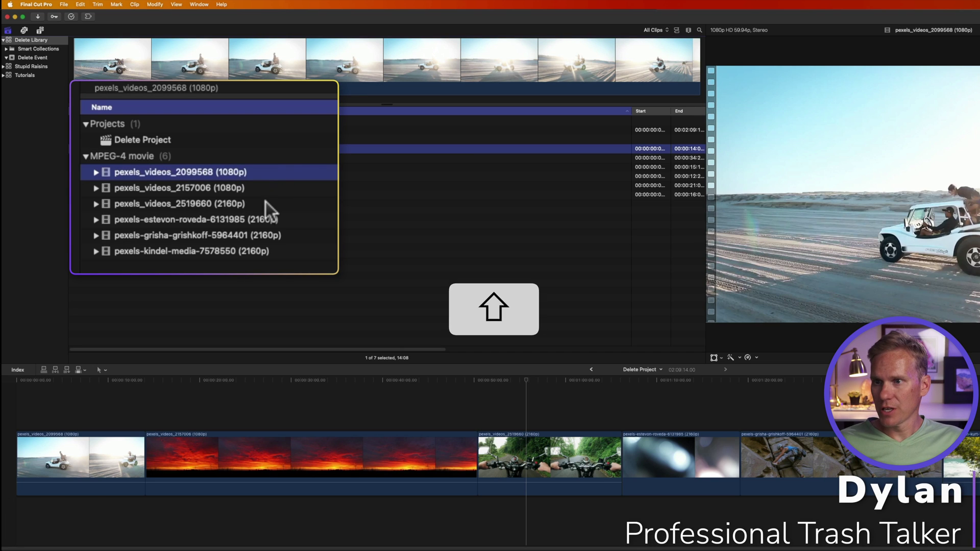
left_click(265, 204, "shift")
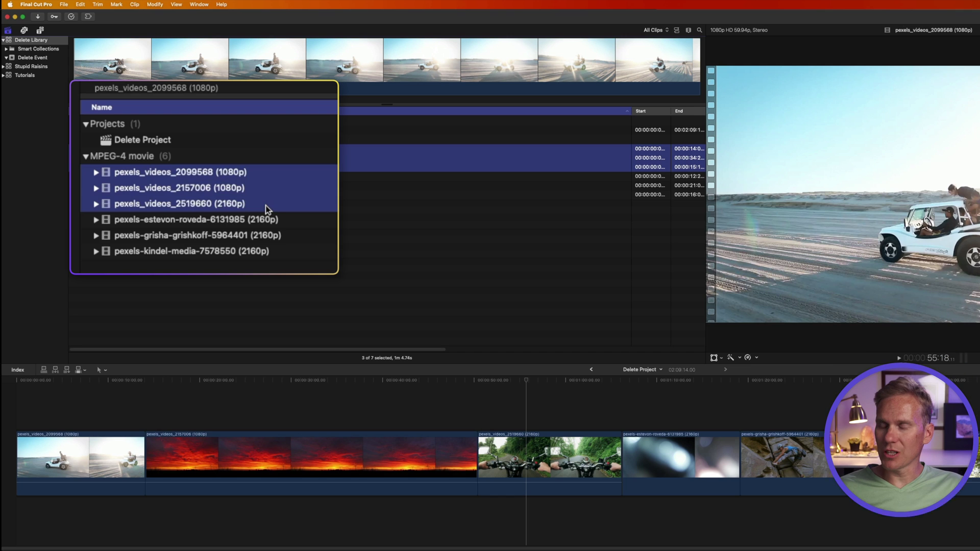
left_click(252, 248)
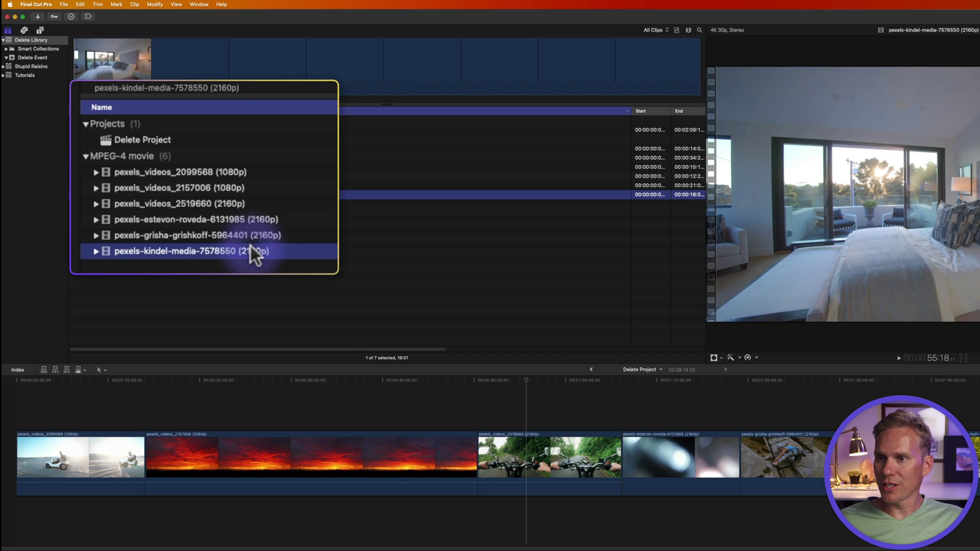
left_click(247, 220, "super")
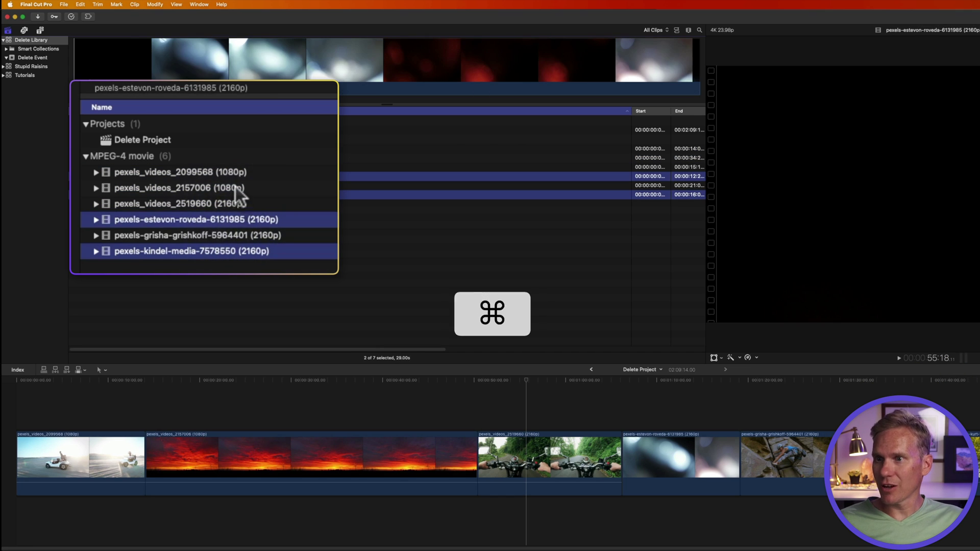
left_click(235, 173, "super")
left_click(240, 190, "super")
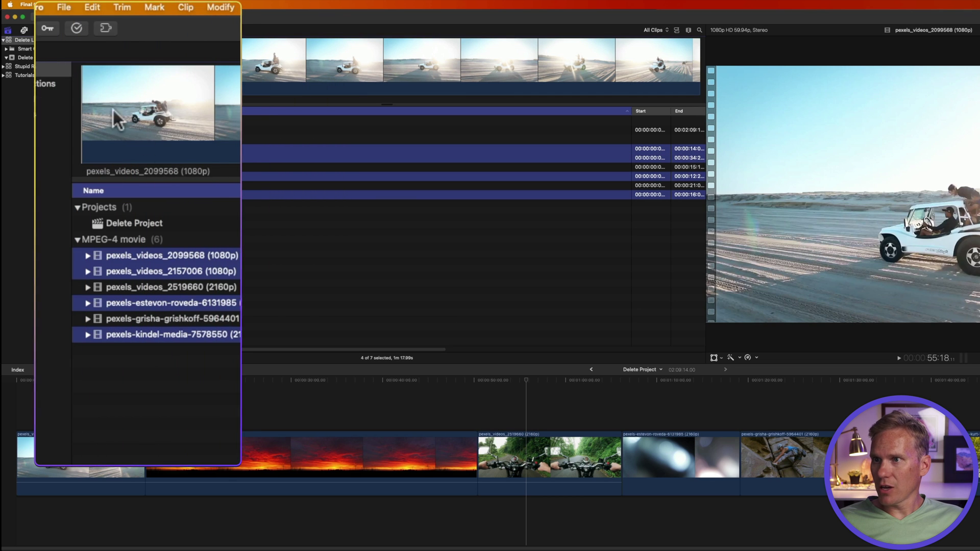
Step: Delete the four selected clips with Command-Delete after checking the File and context menus
left_click(66, 8)
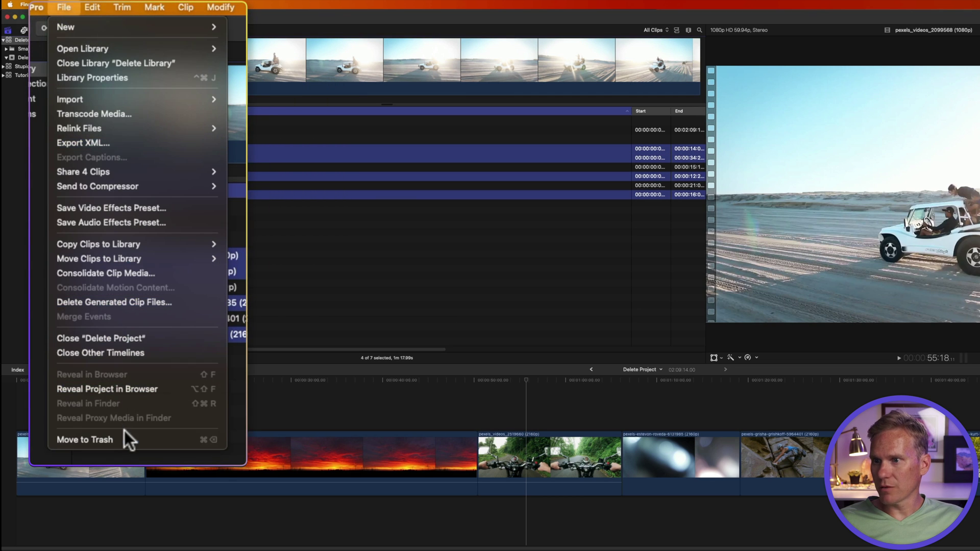
right_click(235, 154)
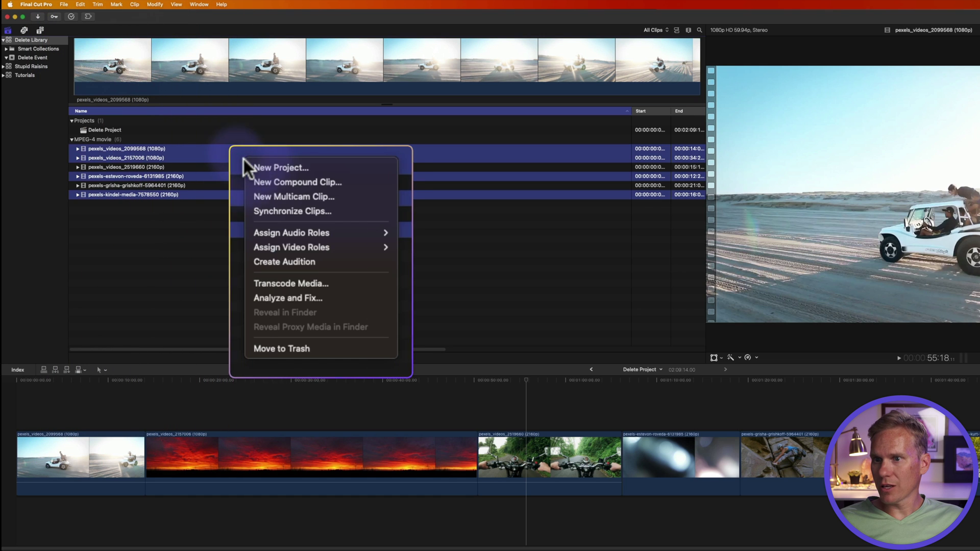
left_click(307, 349)
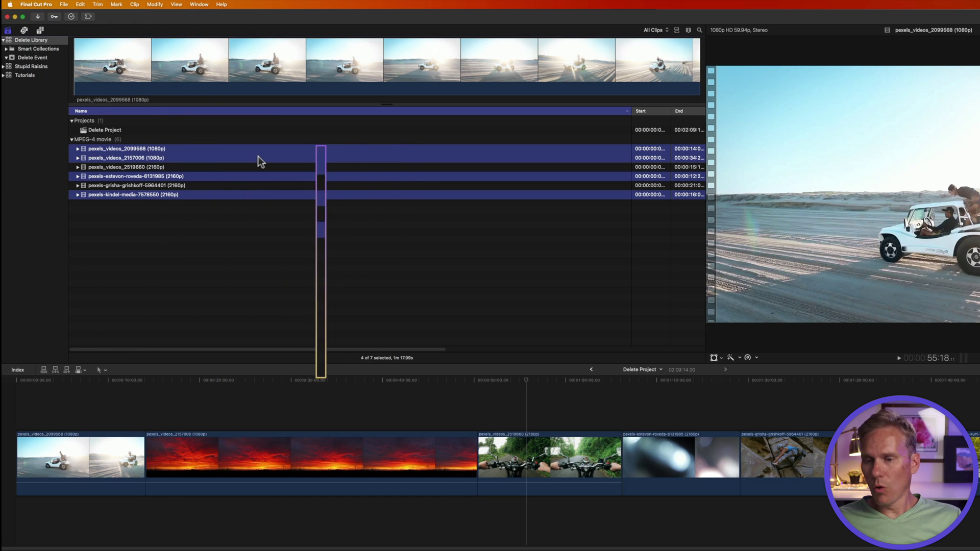
key("super+BackSpace")
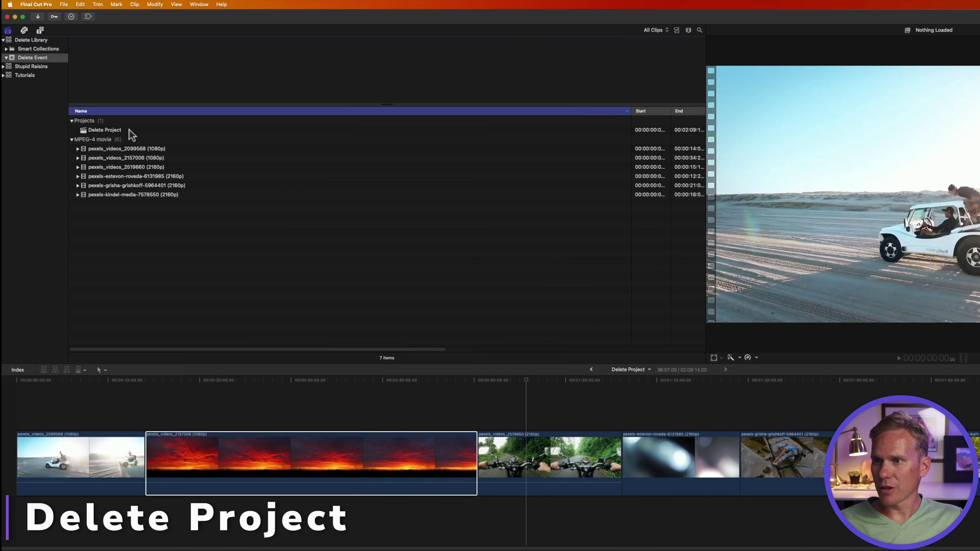
Step: Delete Delete Project with Command-Delete and confirm moving its media to the Trash
left_click(128, 130)
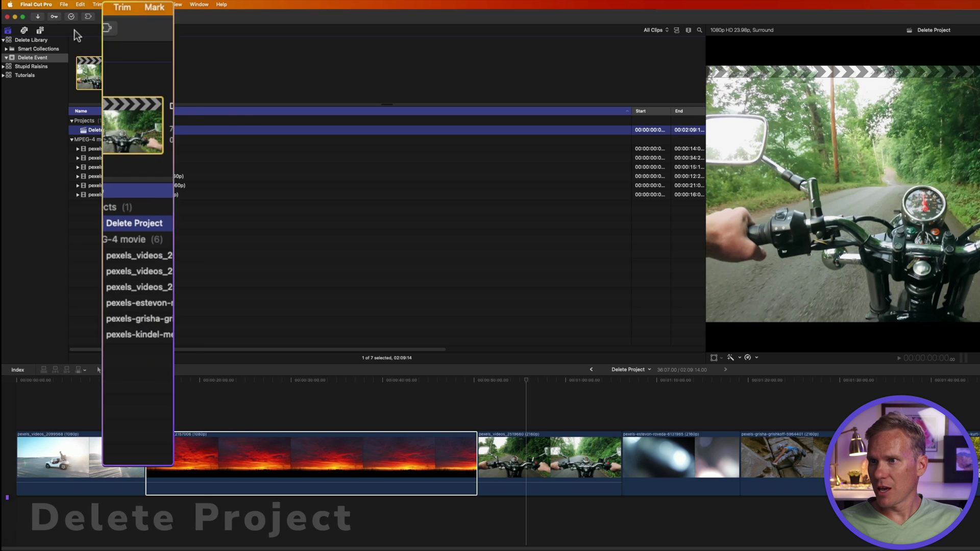
left_click(64, 4)
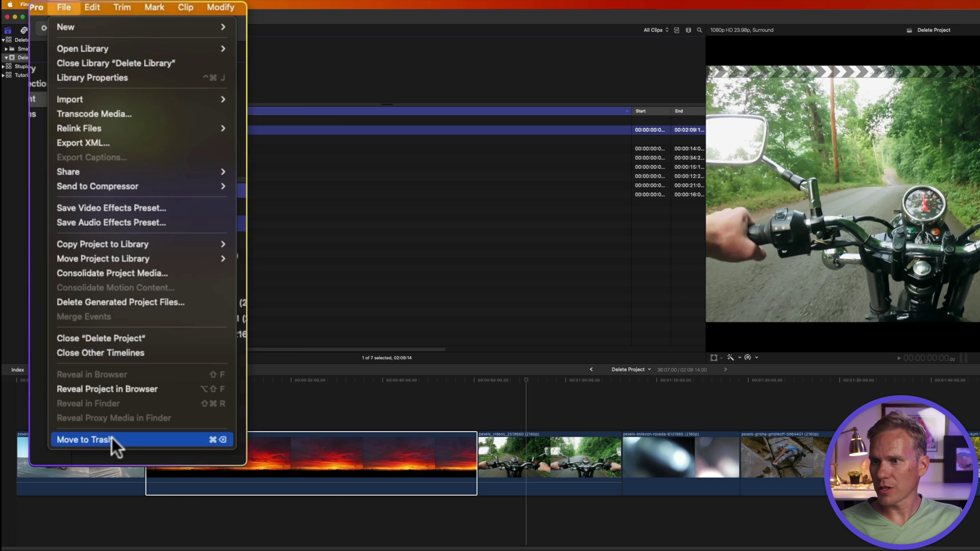
right_click(181, 142)
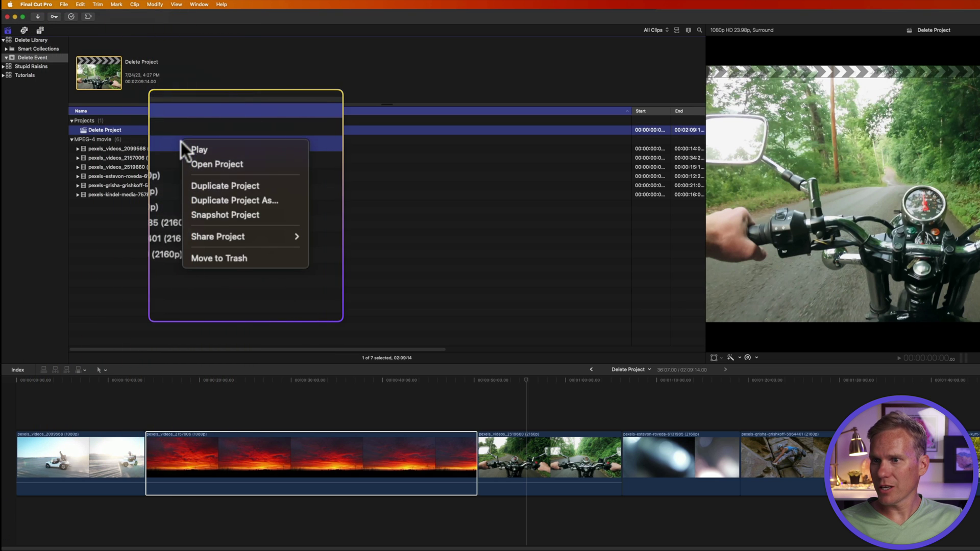
key("Escape")
key("super+BackSpace")
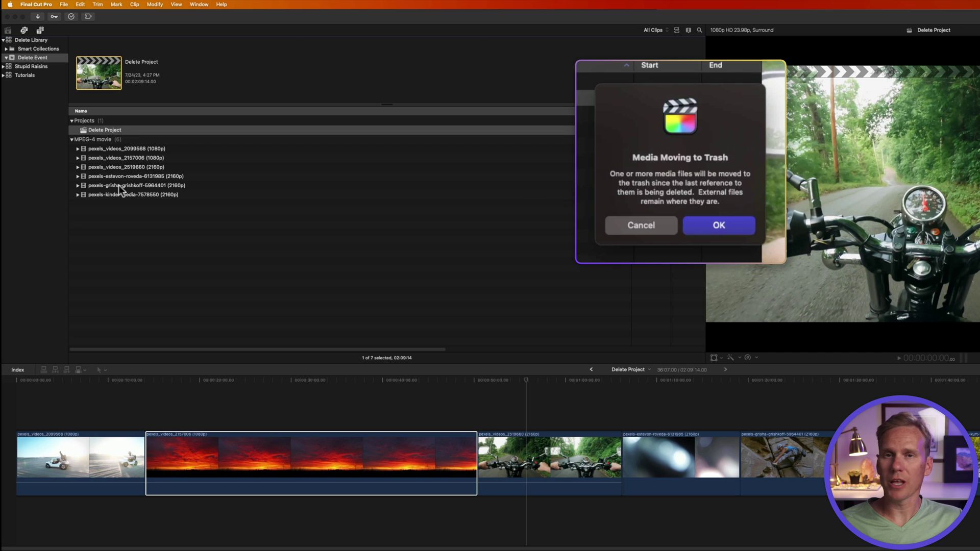
left_click(721, 224)
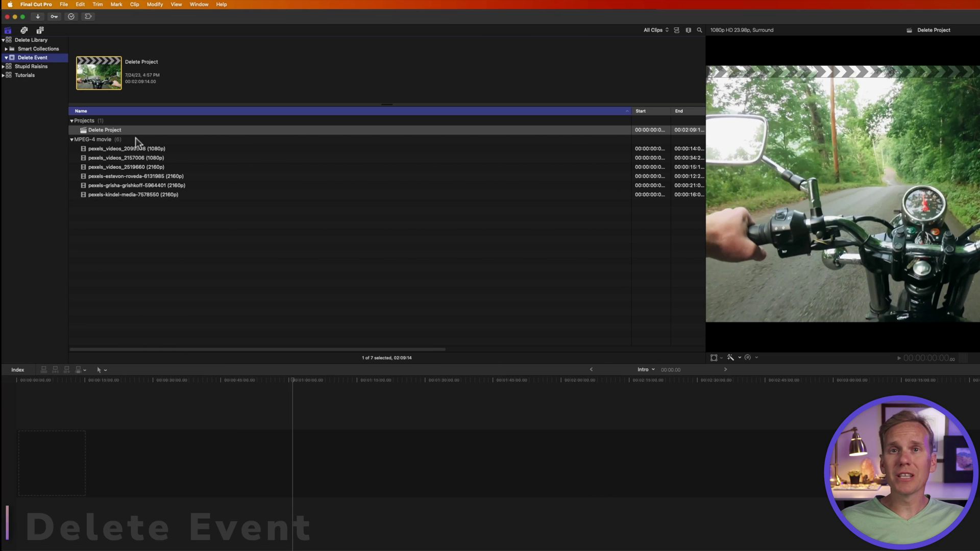
left_click(64, 4)
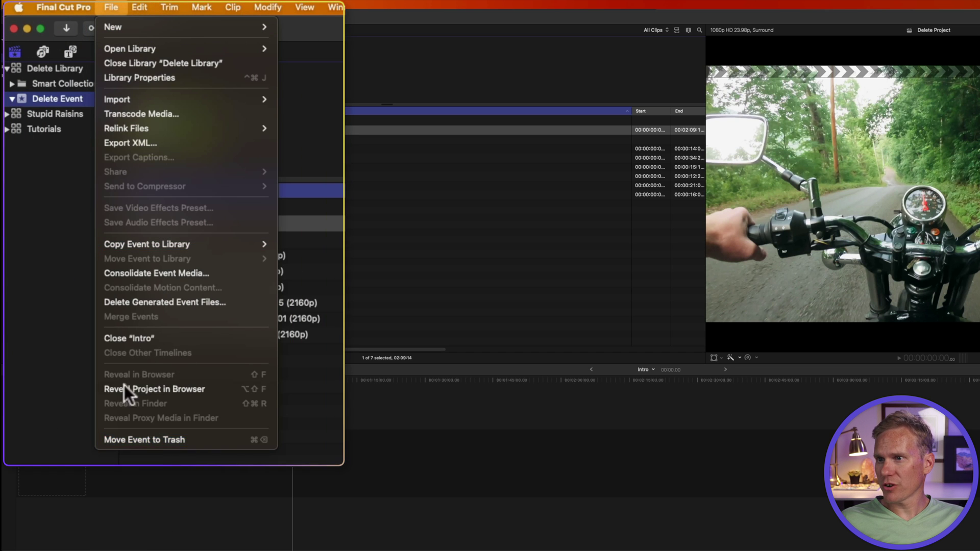
left_click(23, 237)
right_click(64, 99)
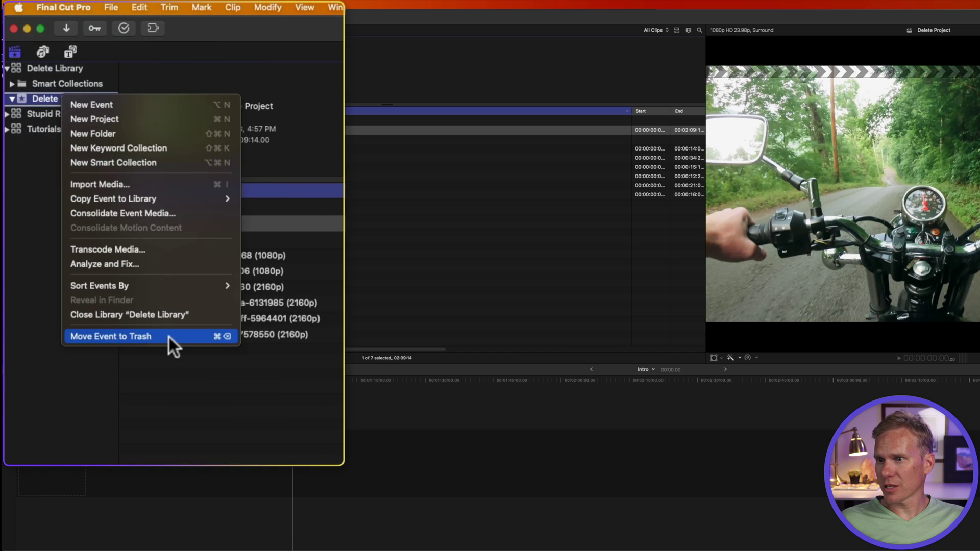
left_click(60, 59)
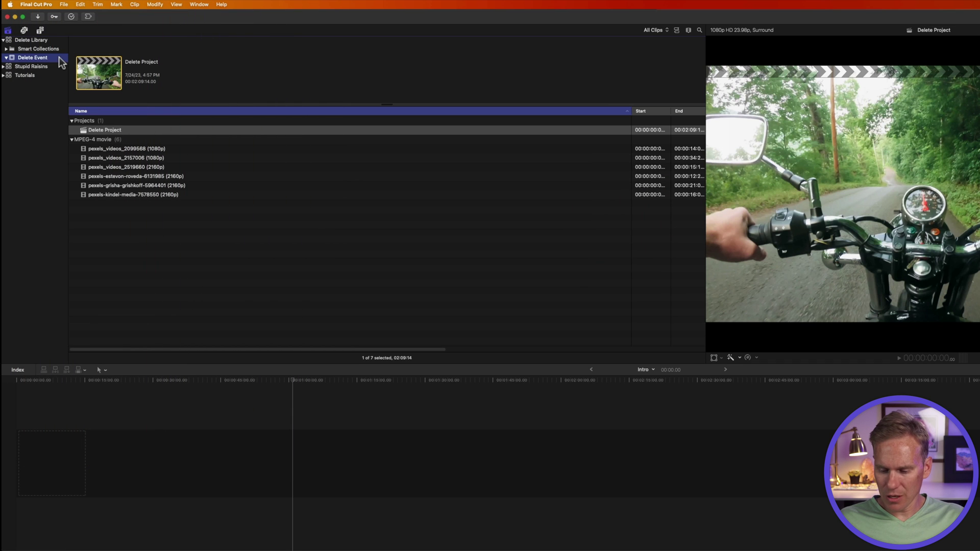
key("super+BackSpace")
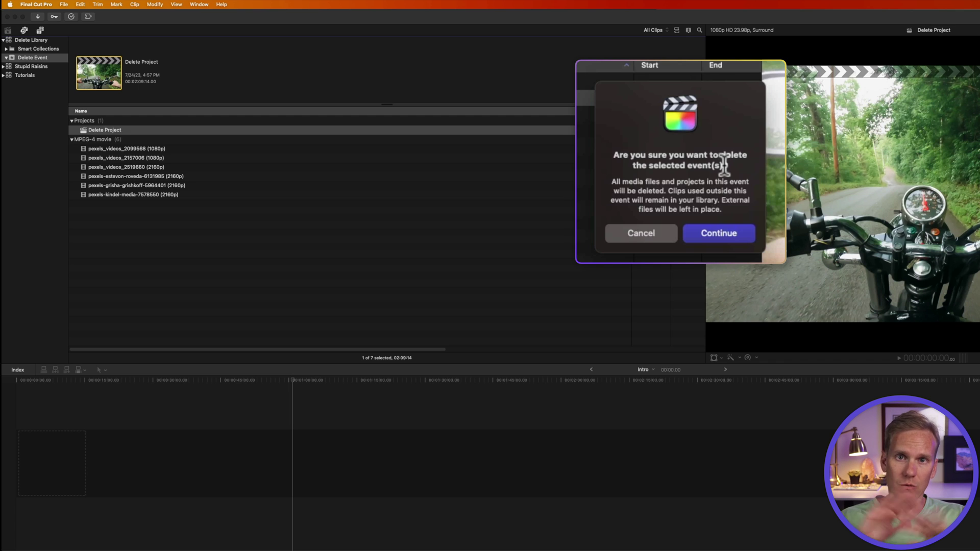
left_click(717, 231)
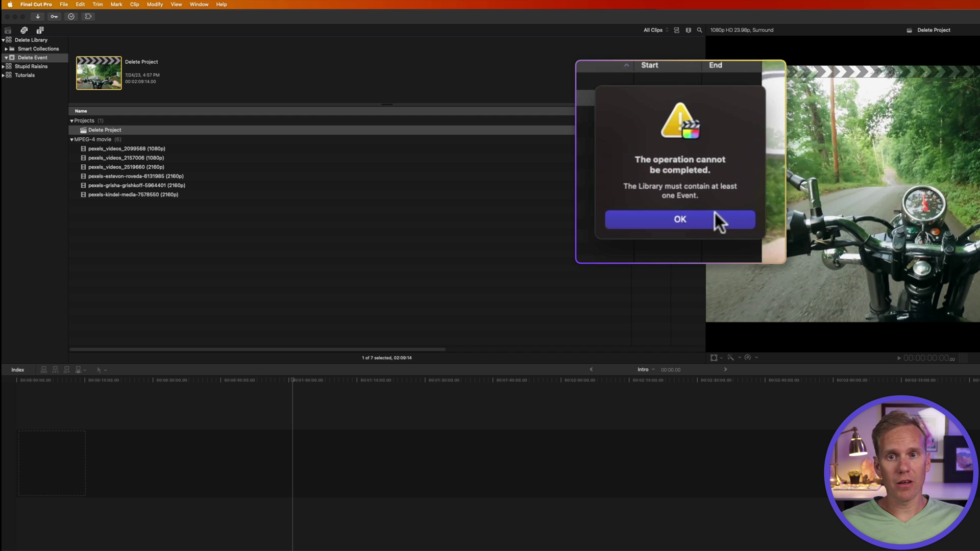
left_click(697, 221)
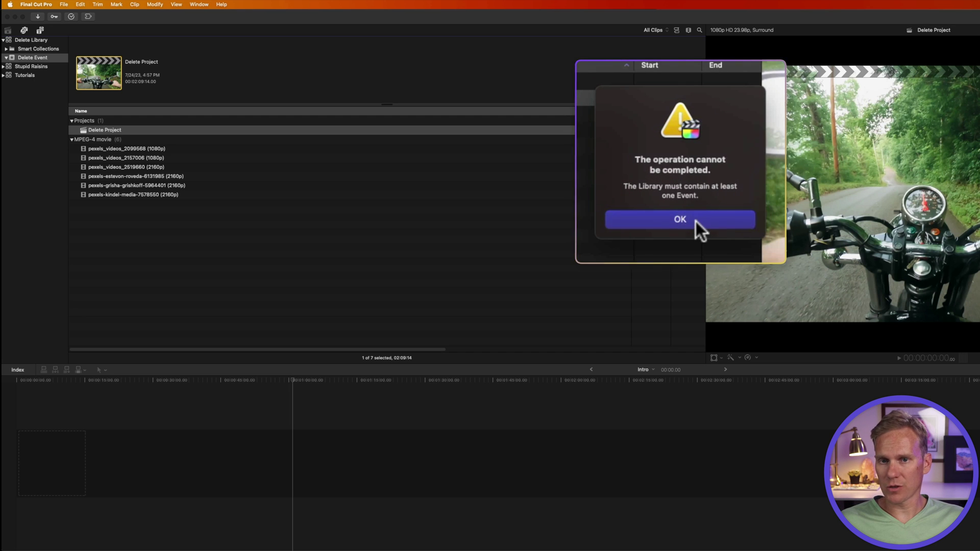
Step: Create a new event named 'New Event' in Delete Library
right_click(44, 40)
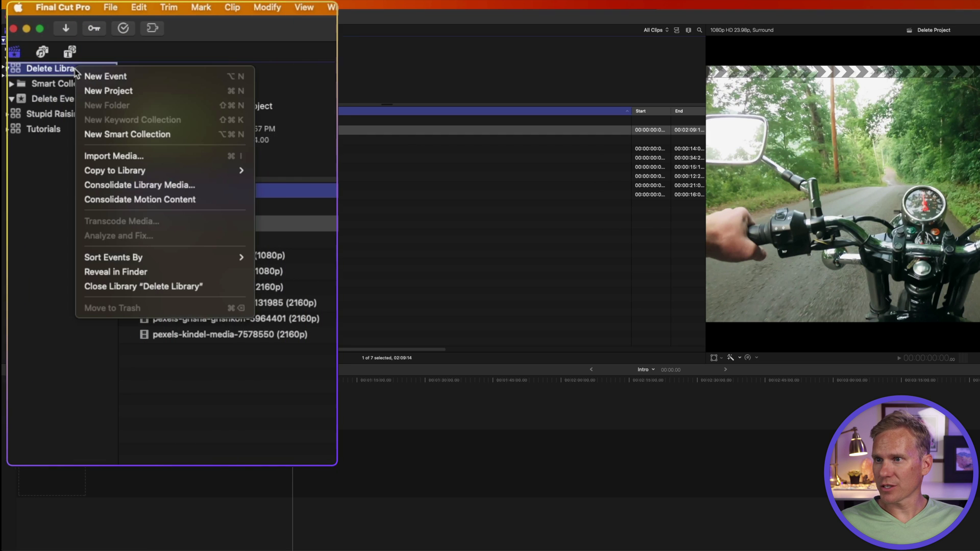
left_click(148, 77)
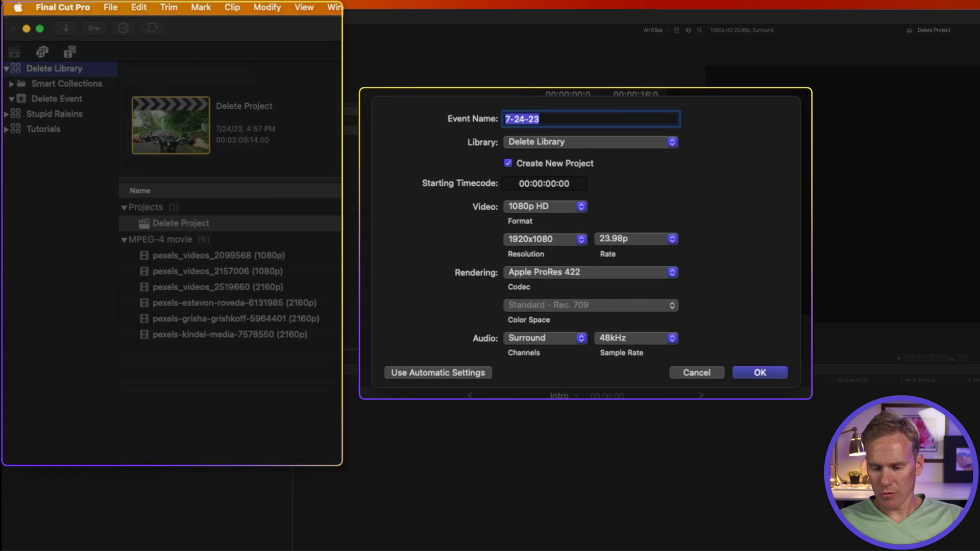
type("New Event")
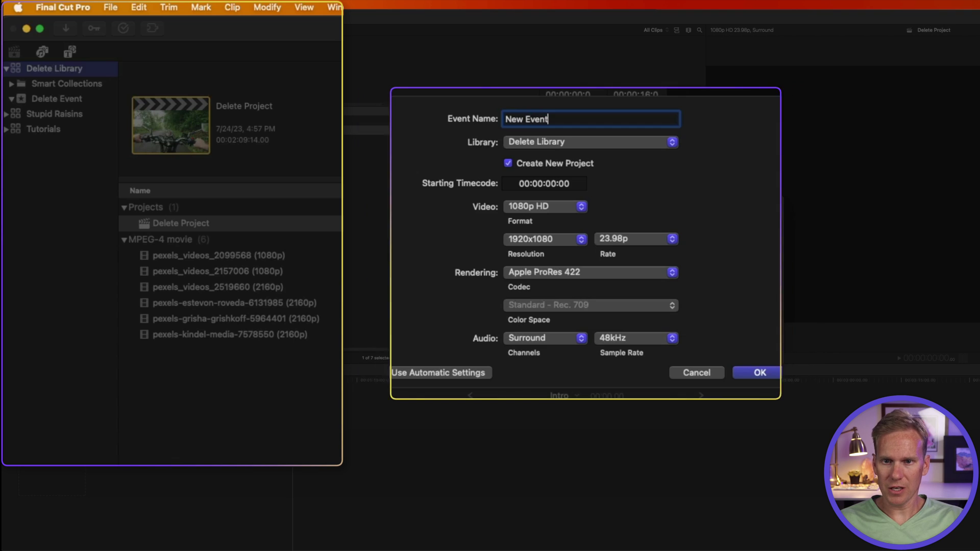
key("Return")
Step: Delete the Delete Event event with Command-Delete and confirm with Continue
left_click(71, 102)
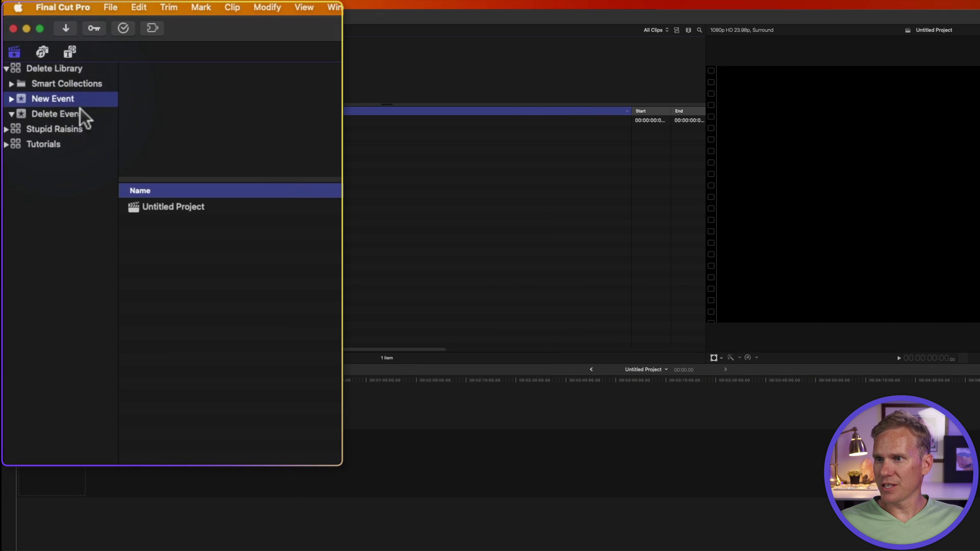
left_click(75, 116)
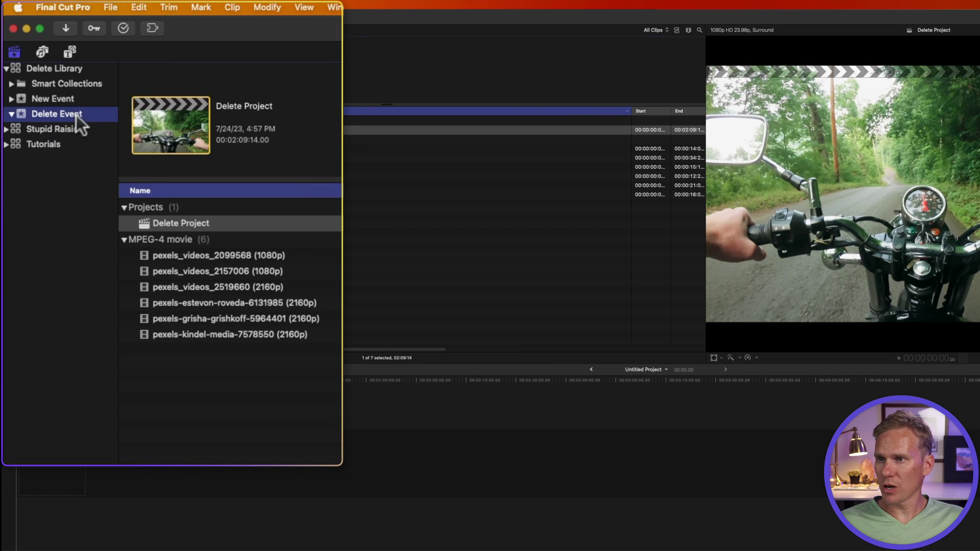
key("super+BackSpace")
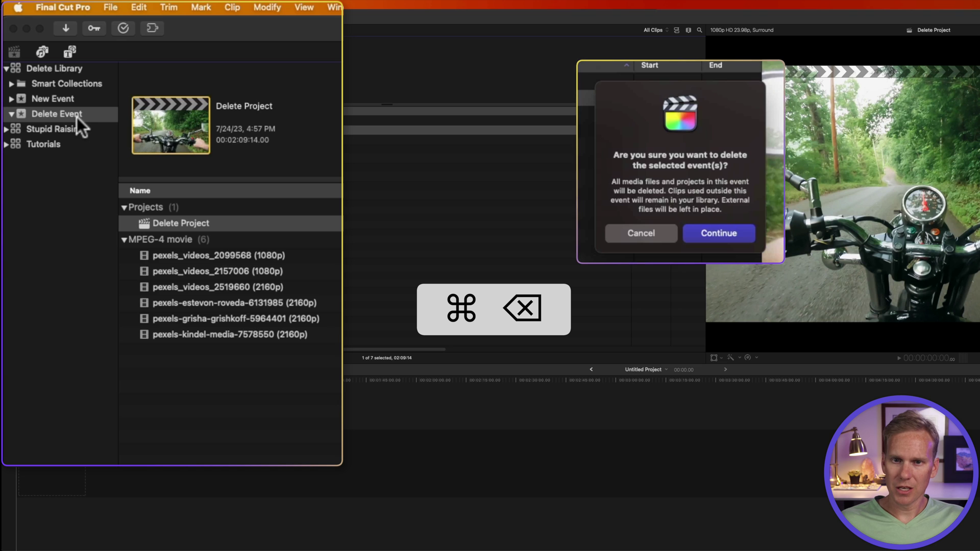
left_click(699, 232)
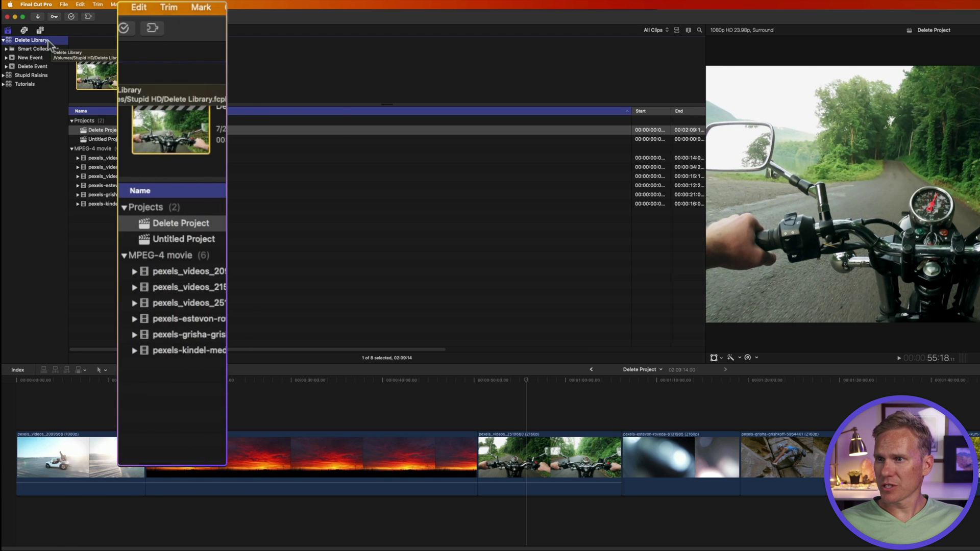
Step: Reveal Delete Library in Finder from its sidebar context menu
right_click(49, 41)
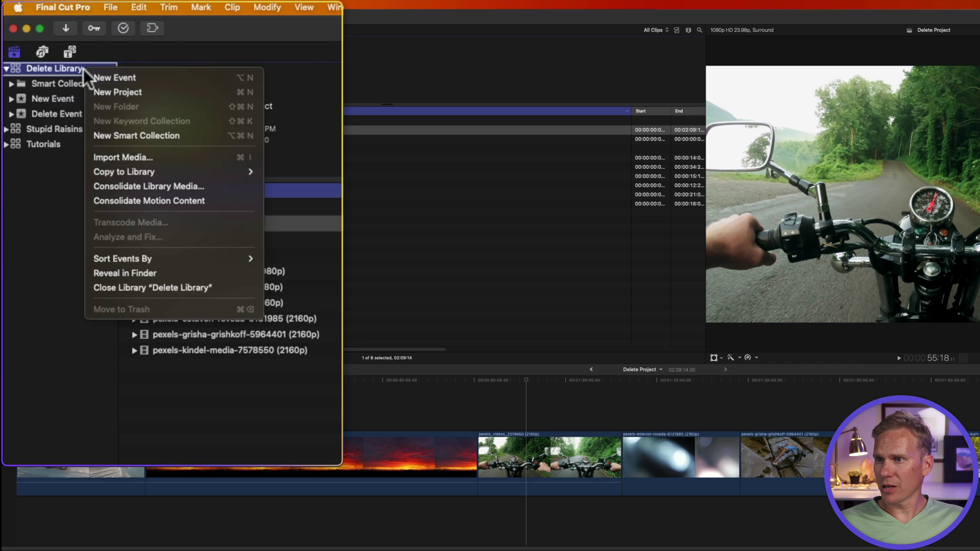
left_click(168, 273)
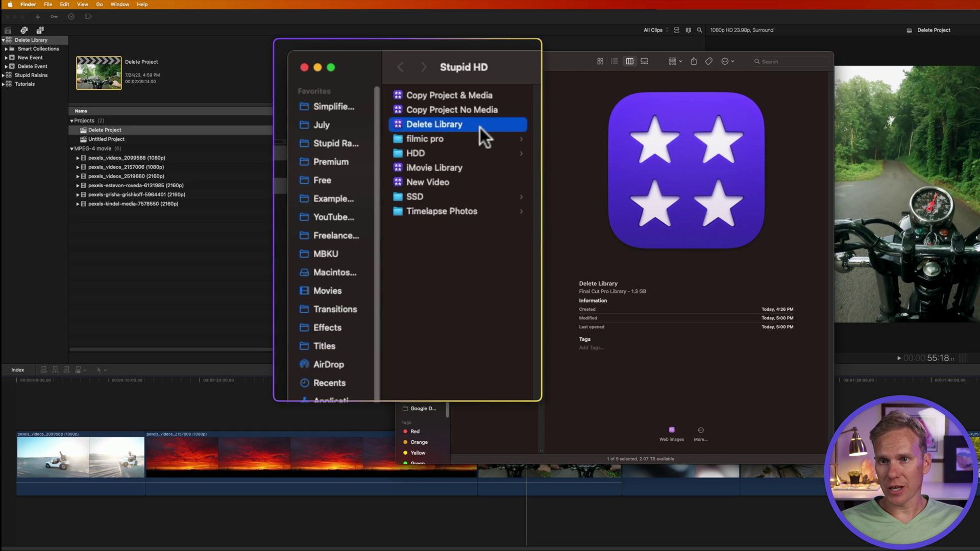
Step: Close the Delete Library library from its context menu in the Libraries sidebar
left_click(199, 243)
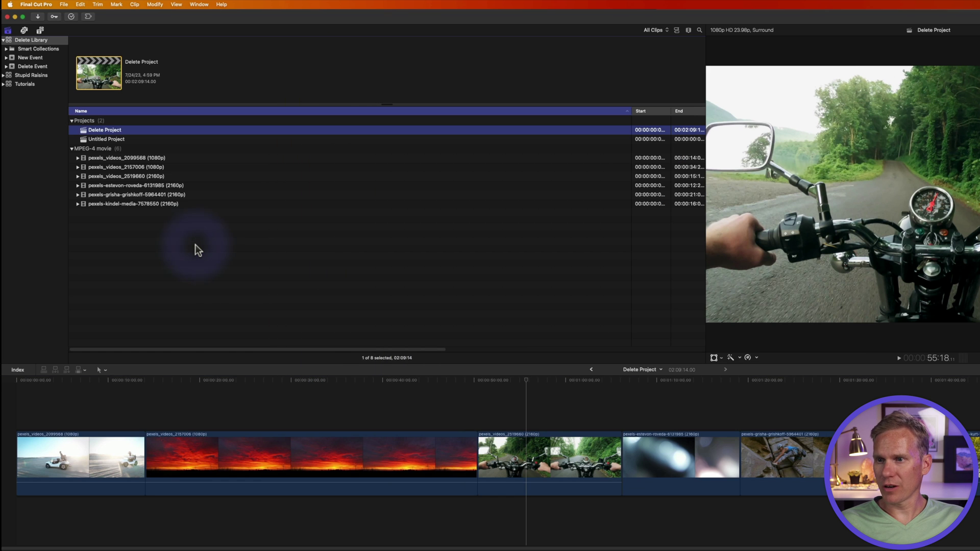
right_click(104, 72)
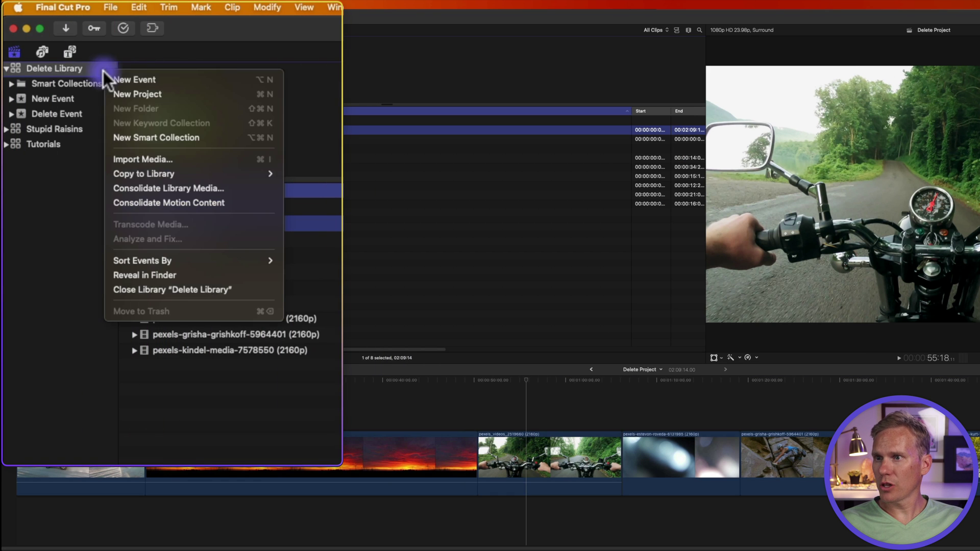
left_click(72, 280)
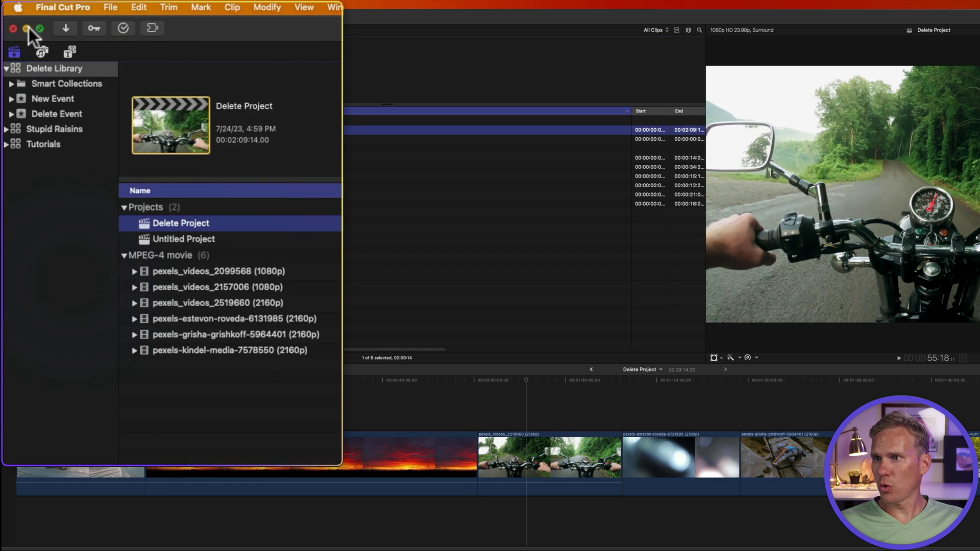
left_click(42, 10)
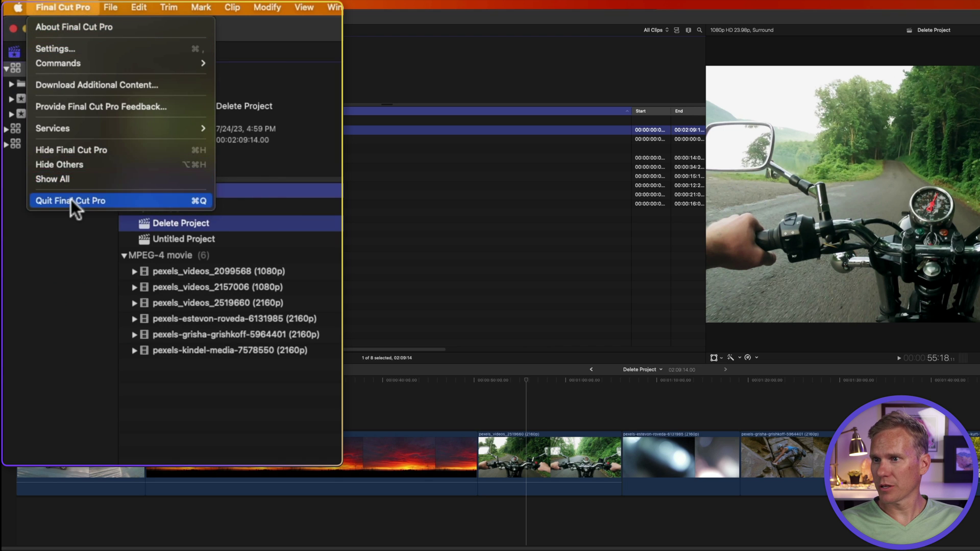
left_click(93, 67)
right_click(94, 69)
left_click(153, 286)
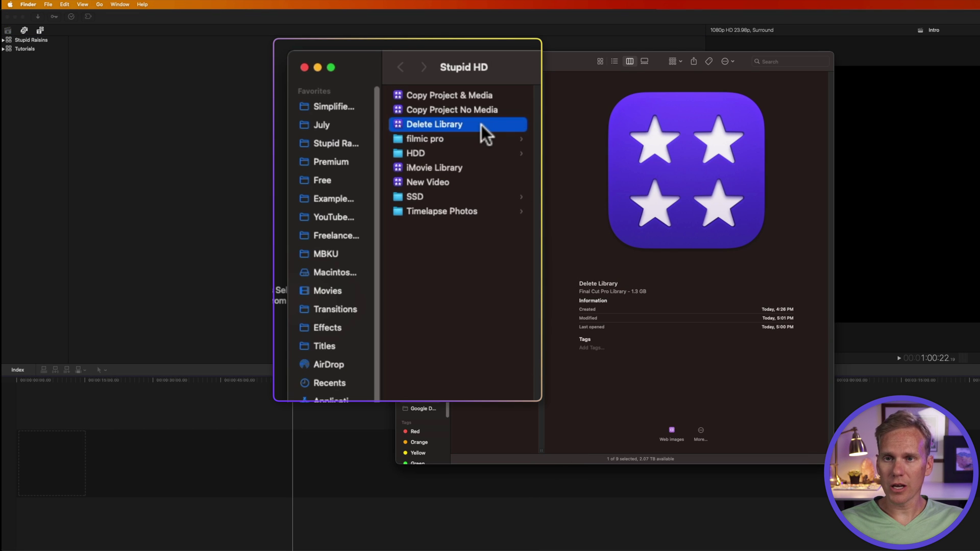
Step: Move Delete Library from Stupid HD to the Trash with Command-Delete
key("super+BackSpace")
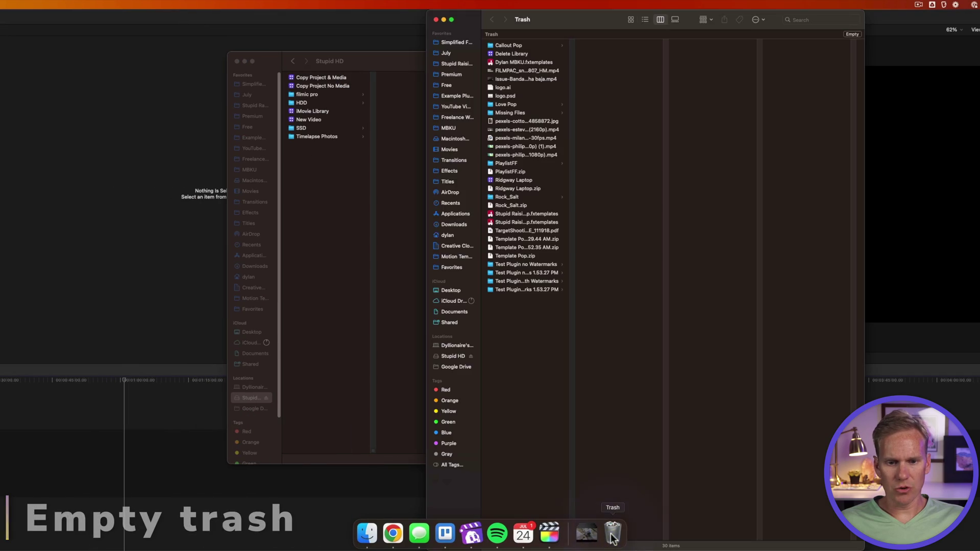
Step: Permanently delete the FILMPAC snowboarder video with Delete Immediately
left_click(415, 87)
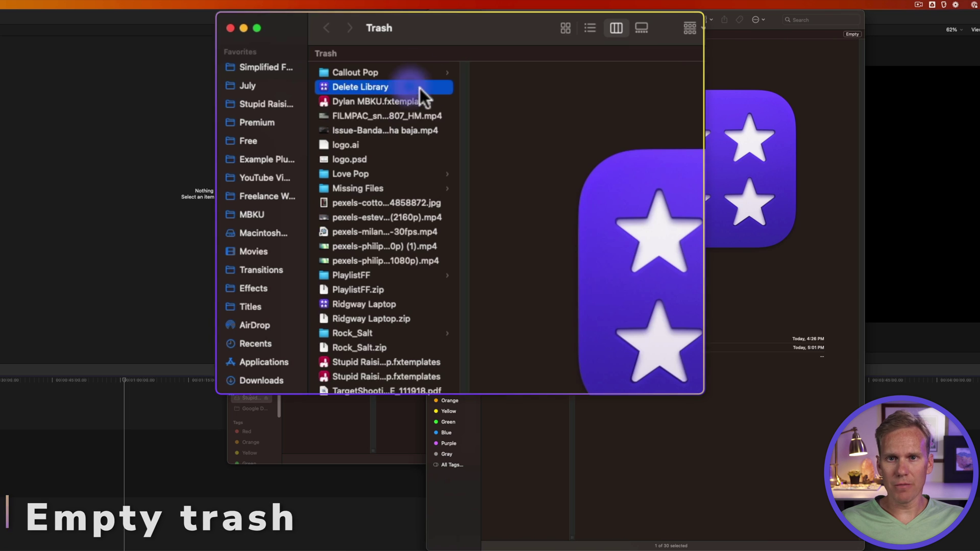
left_click(416, 118)
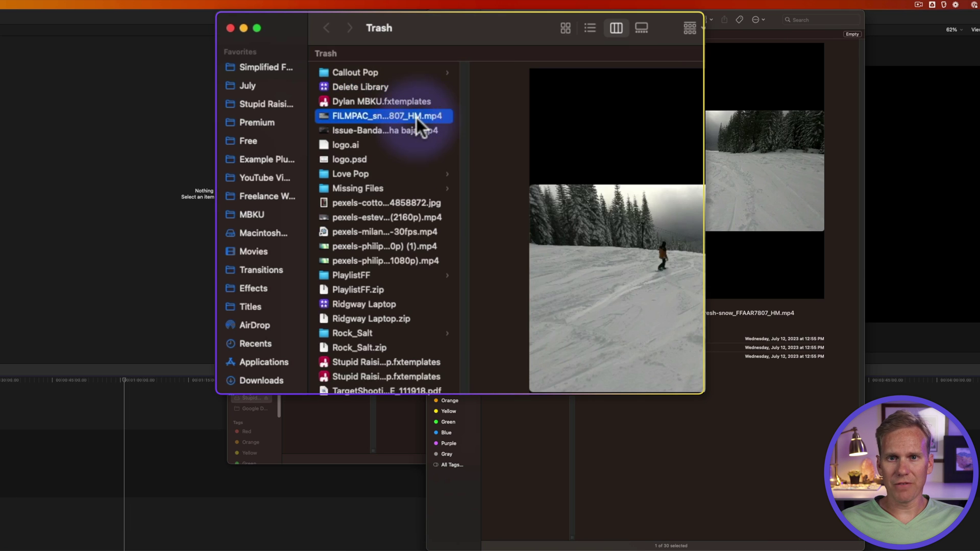
right_click(417, 118)
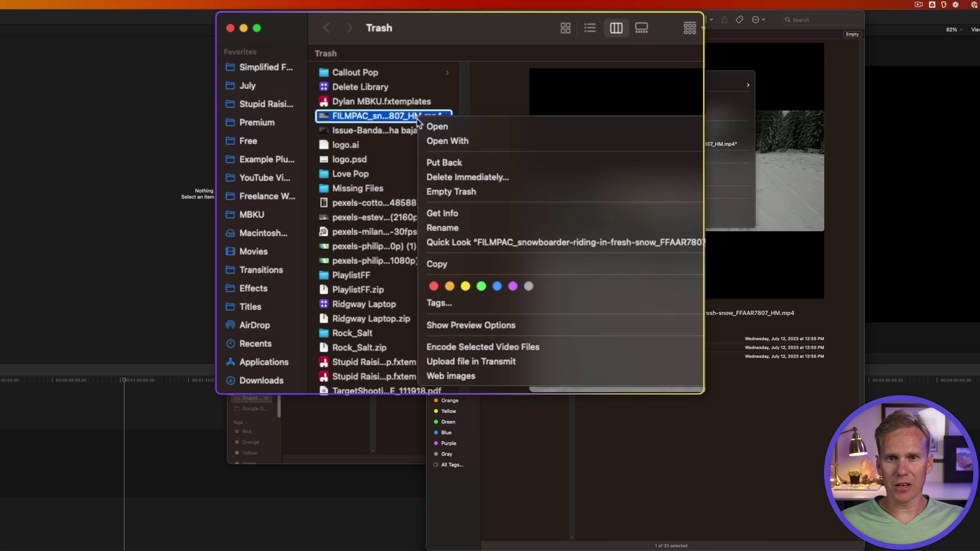
left_click(515, 177)
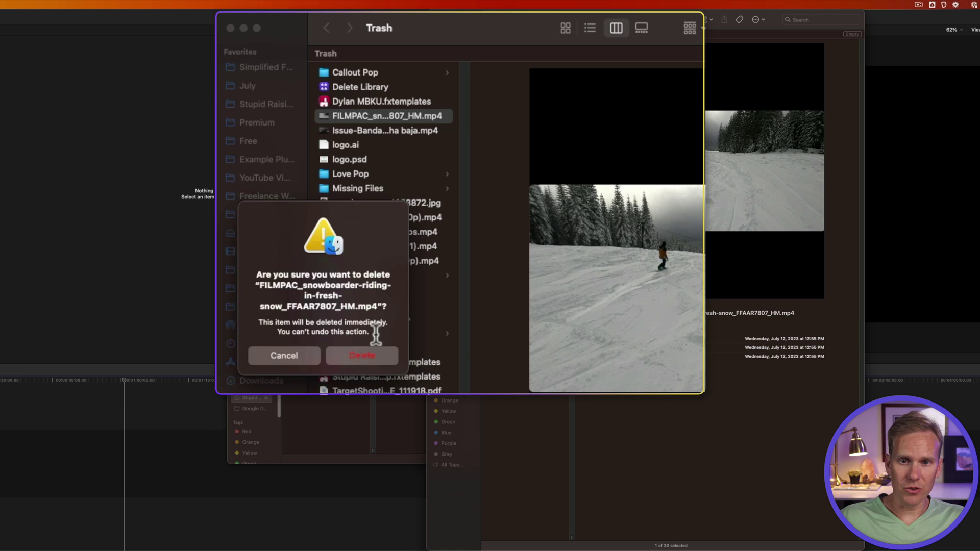
left_click(366, 357)
Step: Start emptying the Trash but cancel, then select Issue-Banda ancha baja.mp4
key("Up")
key("Up")
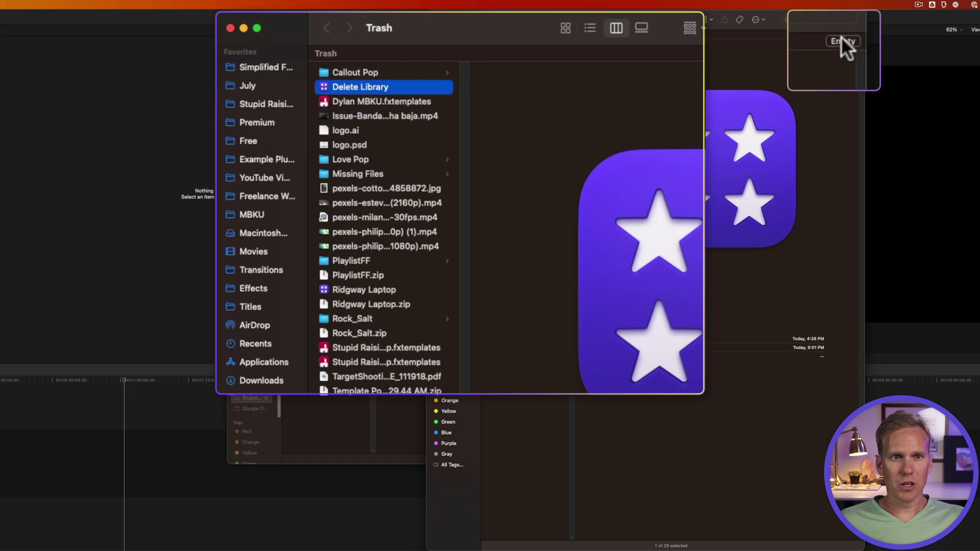
left_click(843, 42)
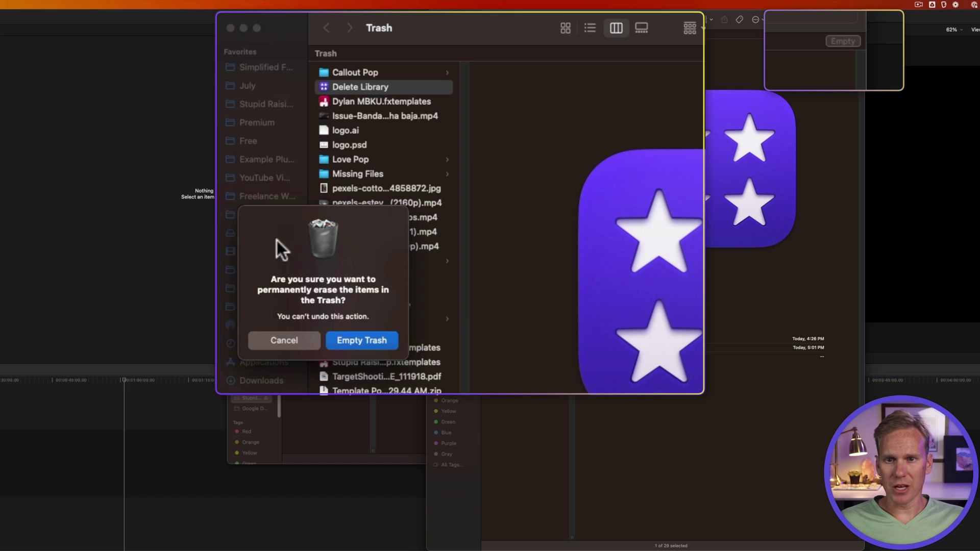
left_click(284, 340)
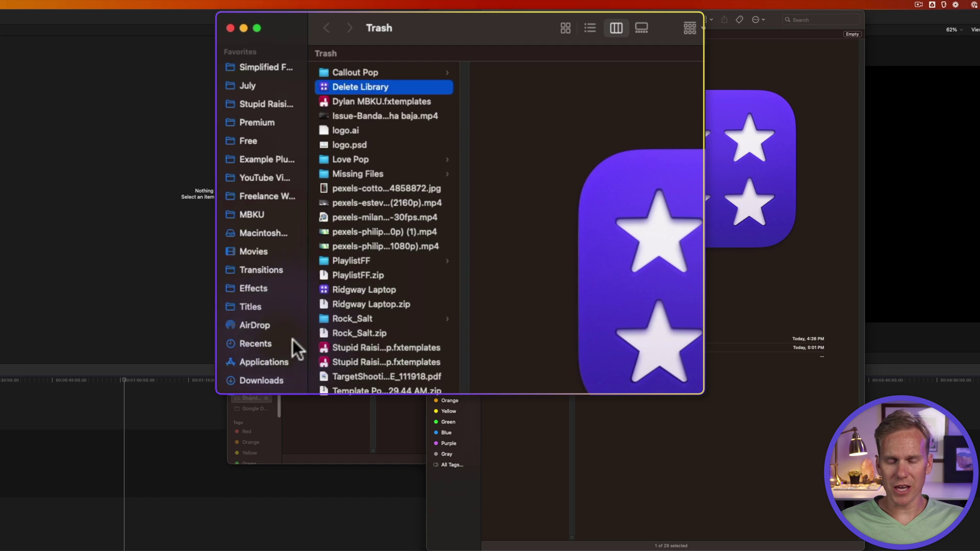
left_click(368, 116)
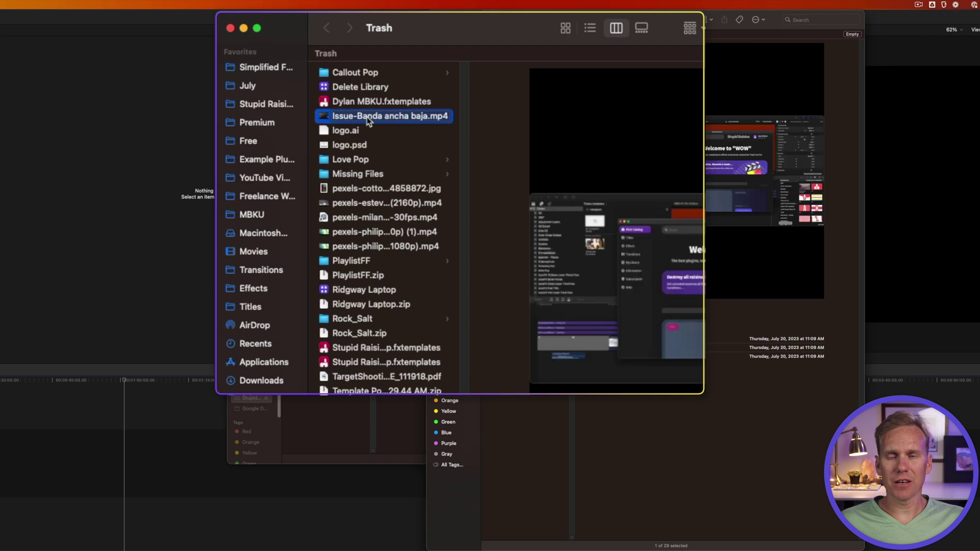
Step: Put back Issue-Banda ancha baja.mp4 to its original Downloads folder
right_click(366, 117)
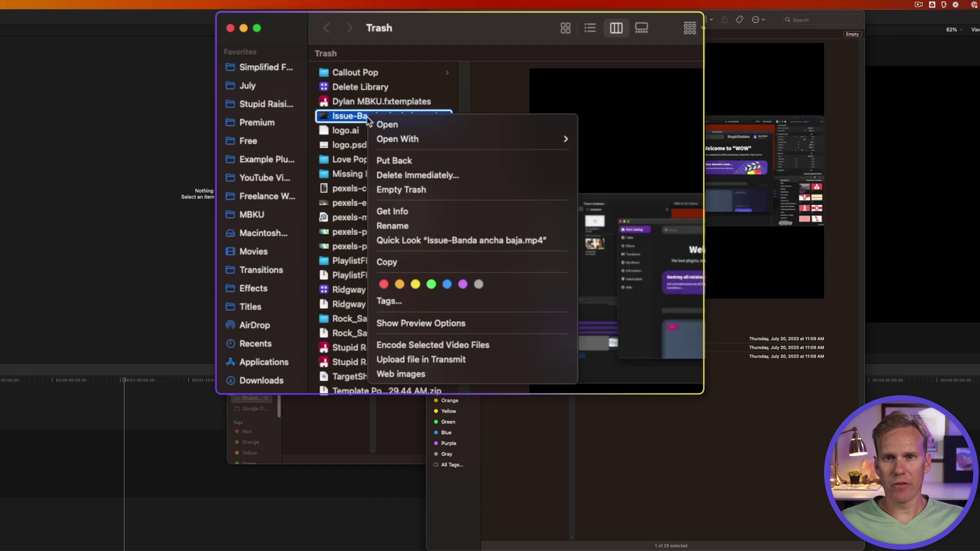
left_click(411, 161)
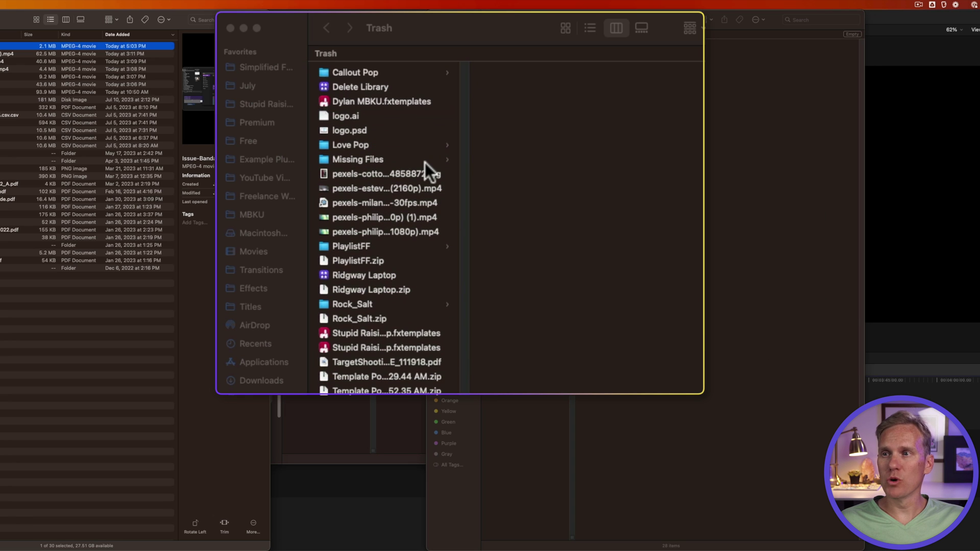
left_click(424, 161)
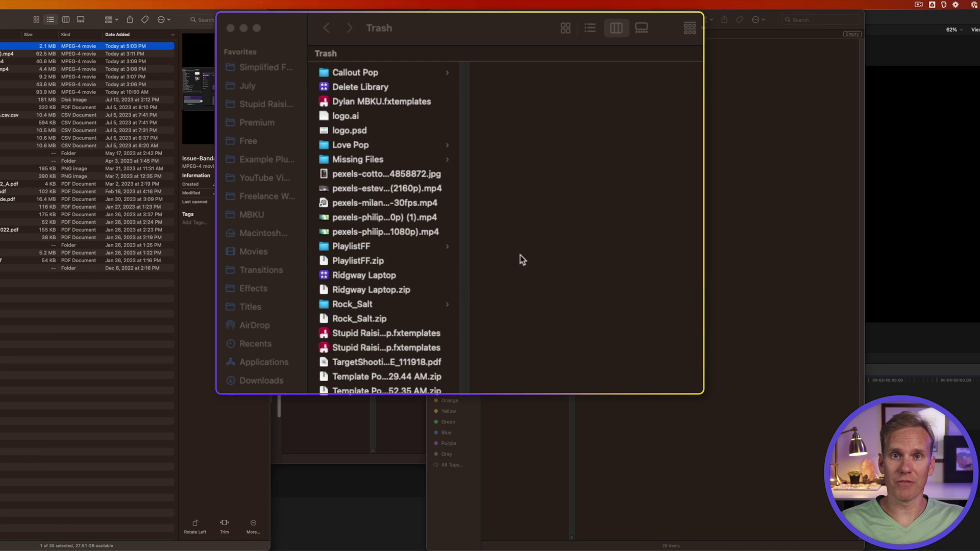
Step: Put back the Delete Library library from the Trash
left_click(392, 88)
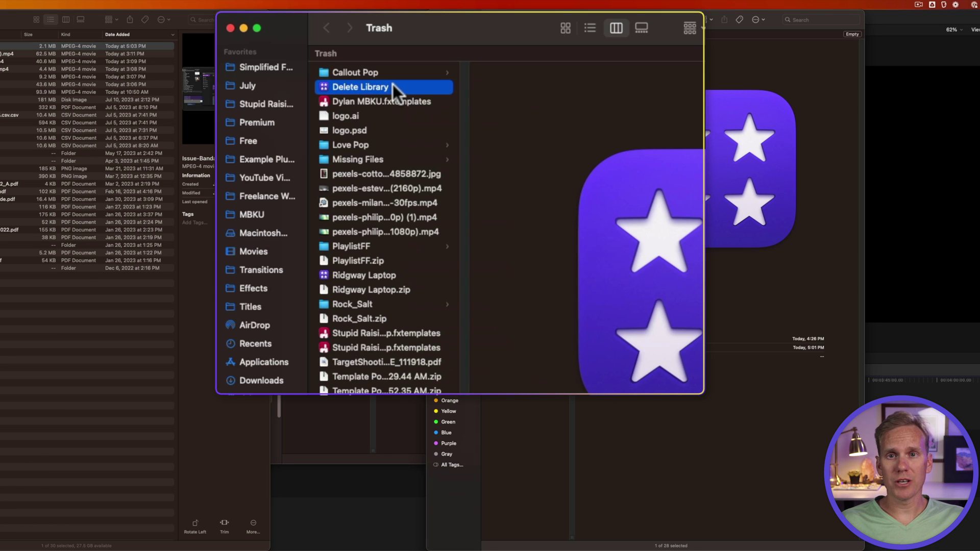
right_click(393, 84)
left_click(433, 144)
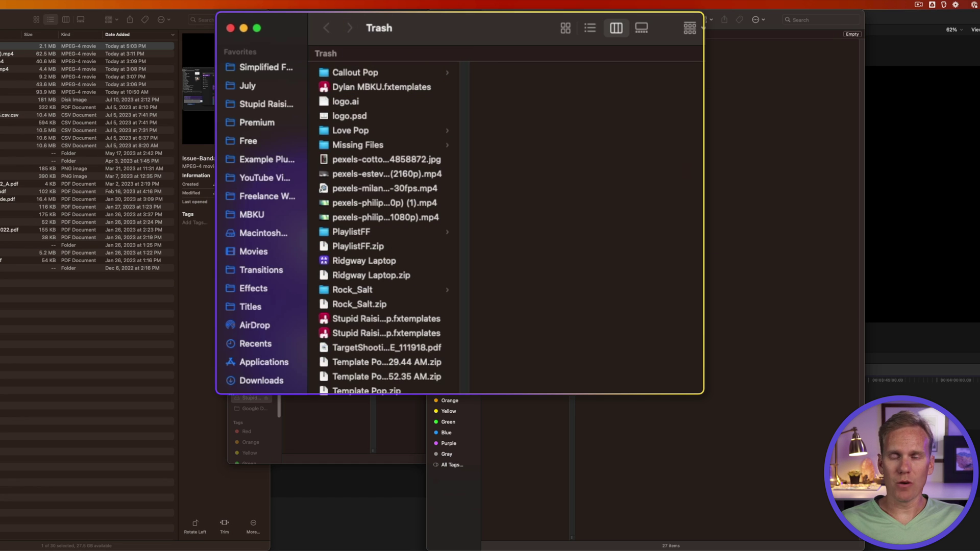
Step: Request emptying the Trash via Empty and Shift-Command-Delete, cancelling both confirmations
left_click(852, 34)
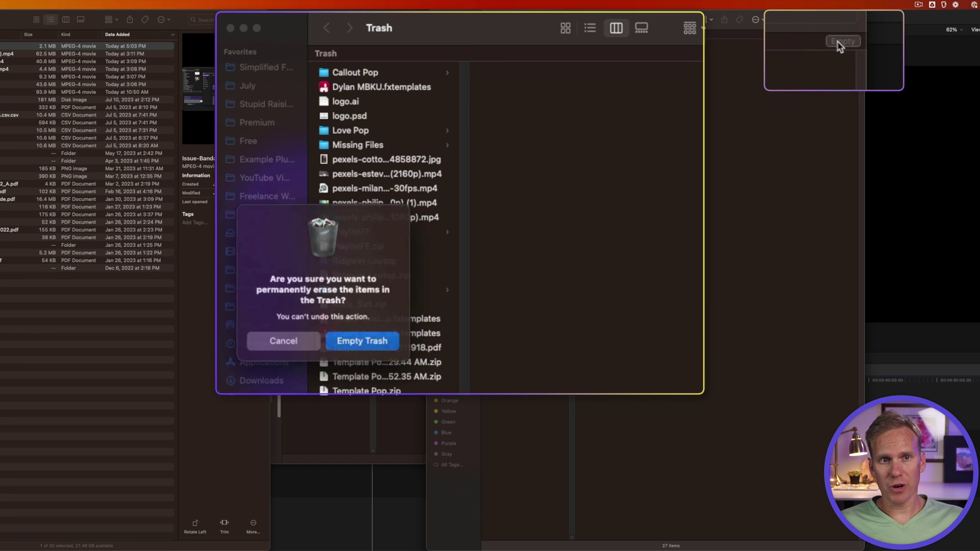
left_click(266, 339)
key("shift+super+BackSpace")
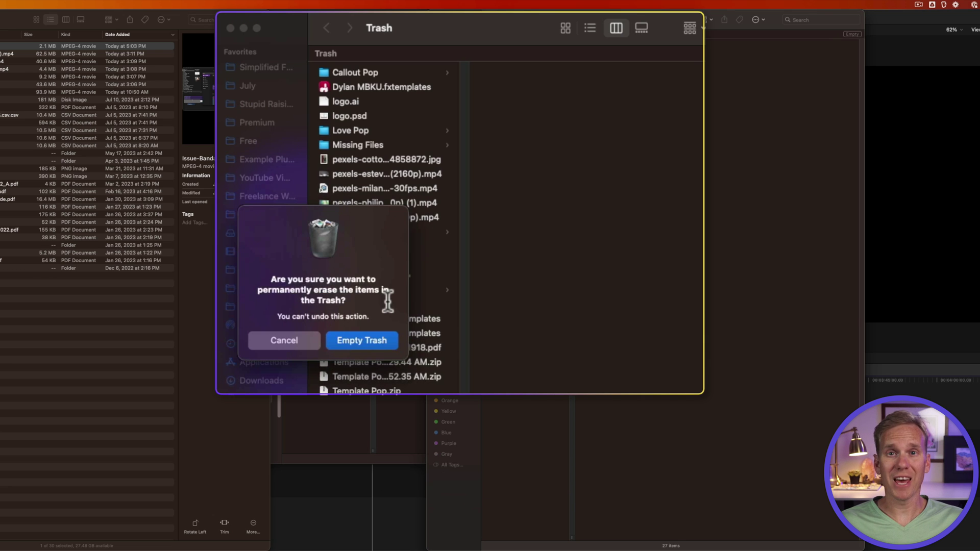
left_click(367, 338)
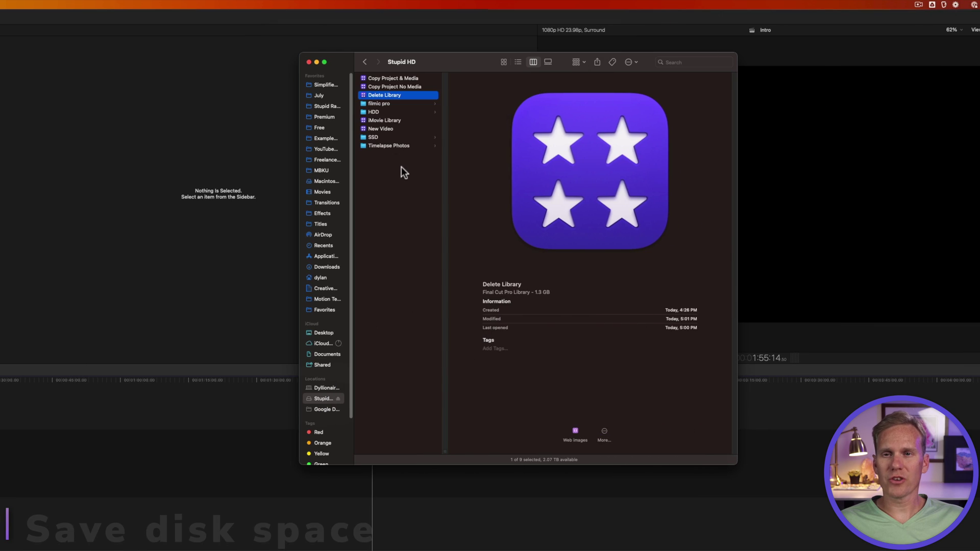
Step: Reopen Delete Library from the Stupid HD Finder window in Final Cut Pro
left_click(408, 169)
left_click(415, 95)
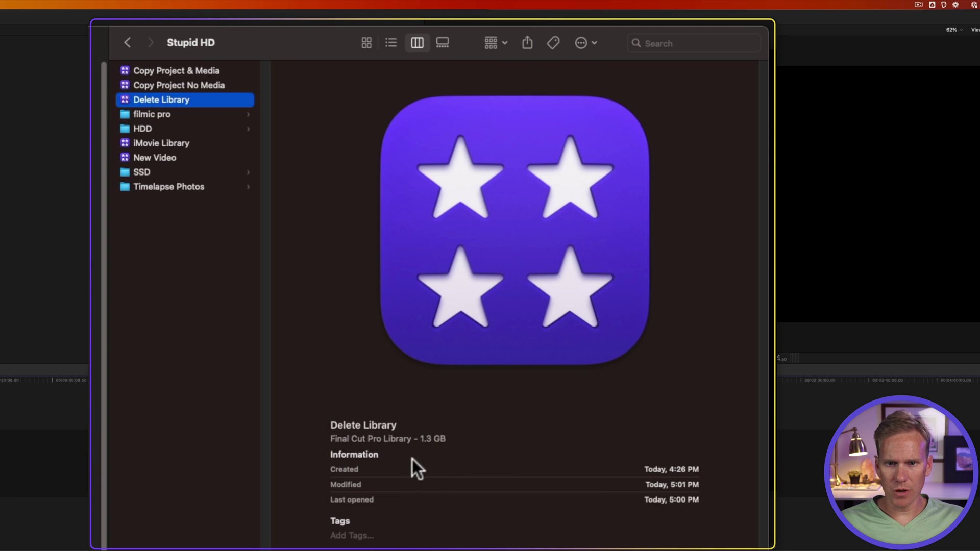
double_click(199, 100)
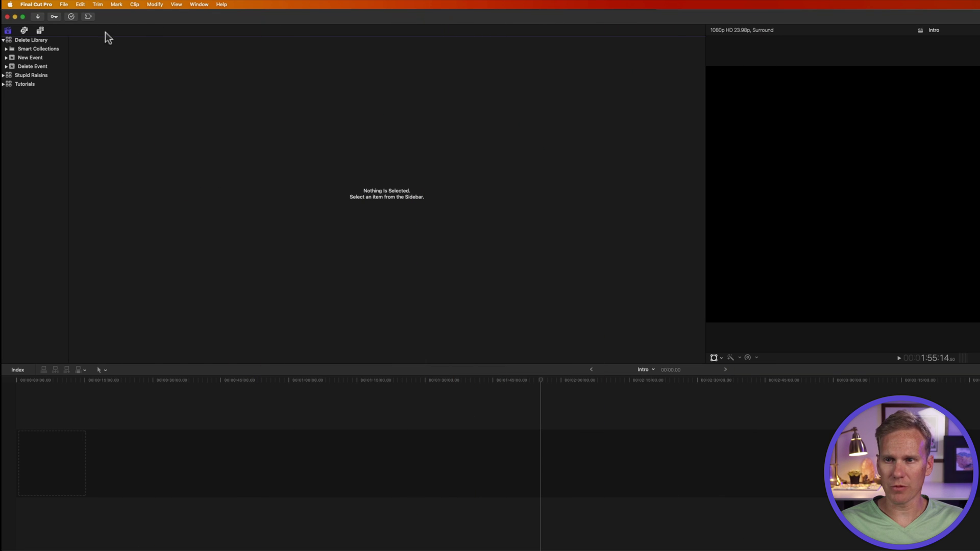
Step: Select Delete Library in the sidebar and view its Library Properties in the Inspector
left_click(53, 40)
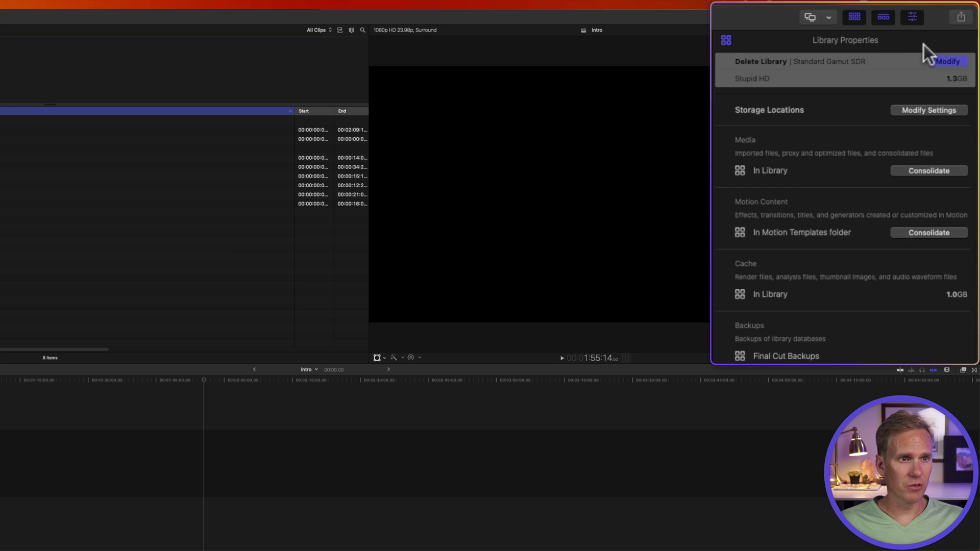
left_click(913, 18)
left_click(913, 18)
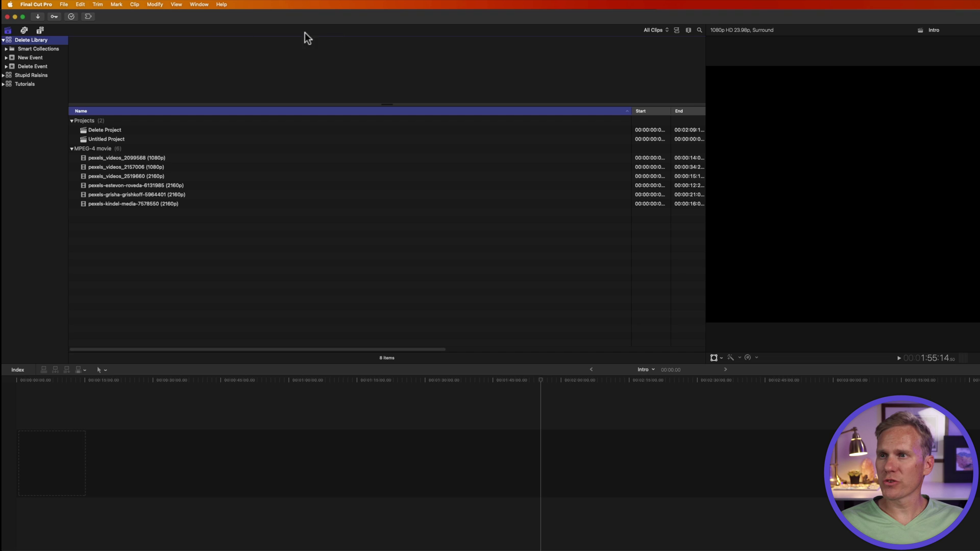
Step: Delete Generated Library Files with Render Files (All), Optimized Media and Proxy Media checked
left_click(64, 4)
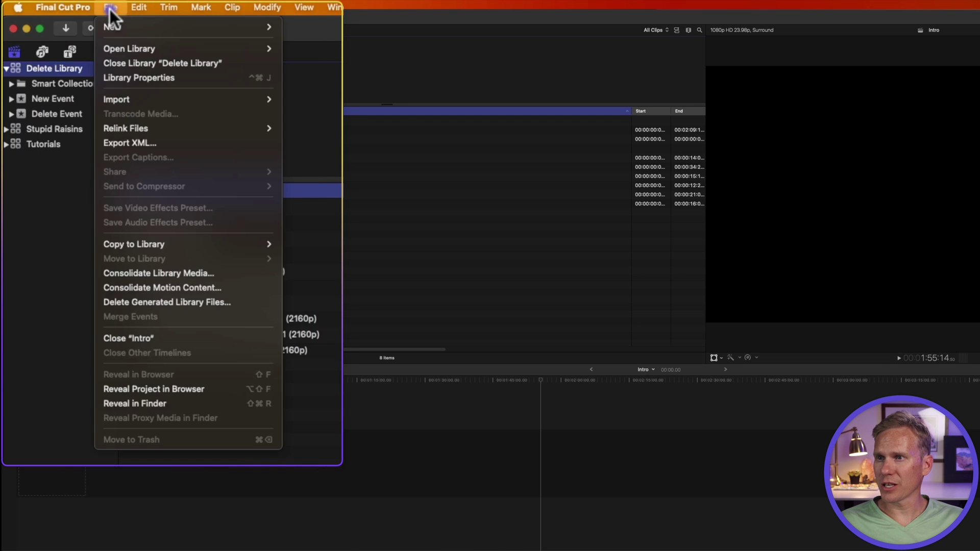
left_click(182, 302)
left_click(502, 239)
left_click(510, 269)
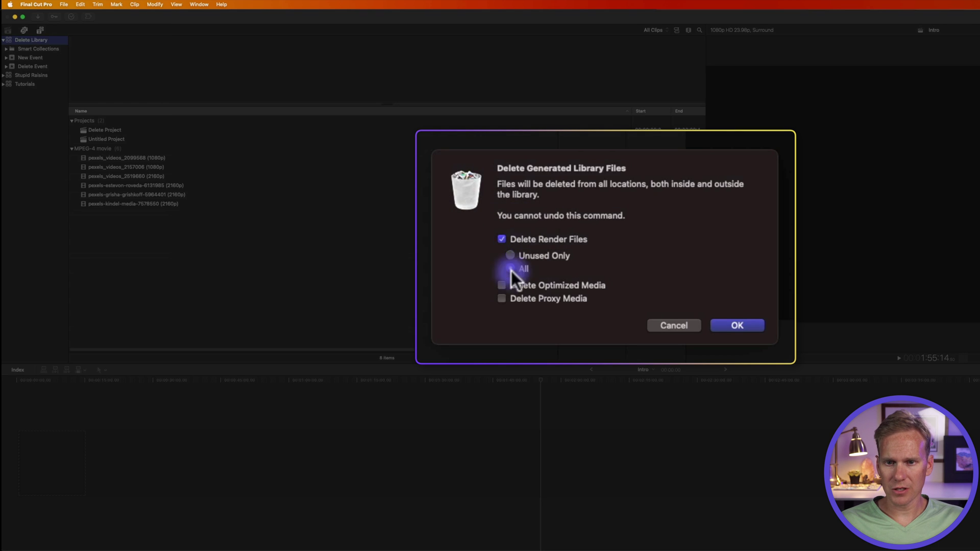
left_click(502, 285)
left_click(502, 298)
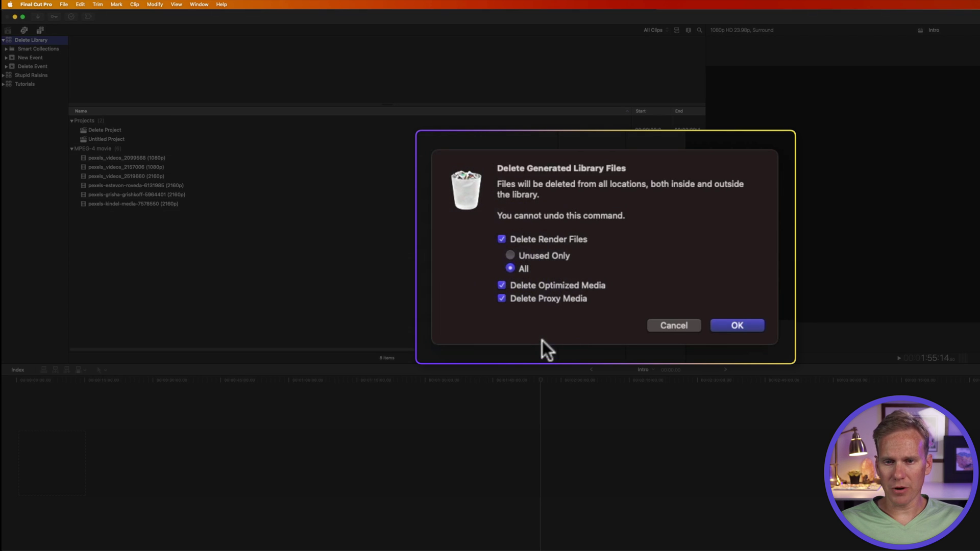
left_click(737, 314)
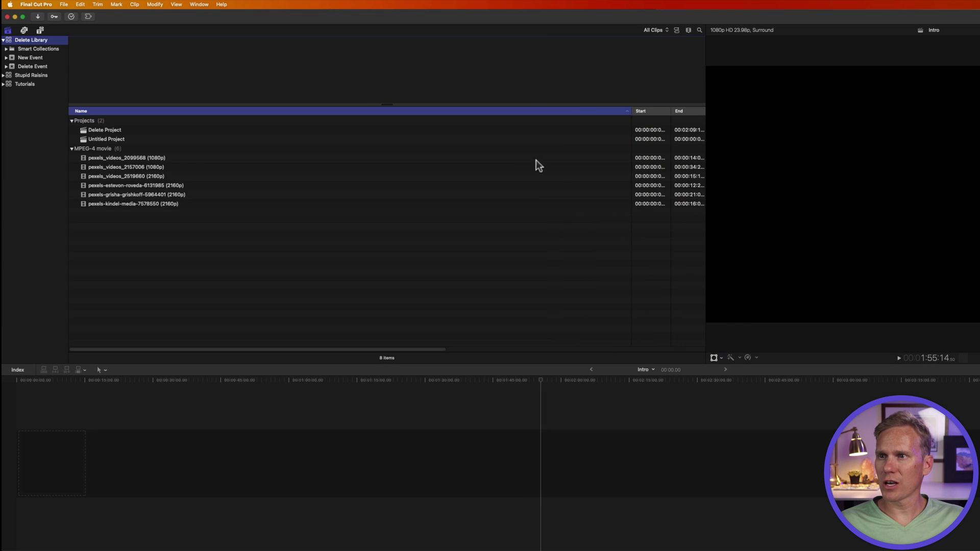